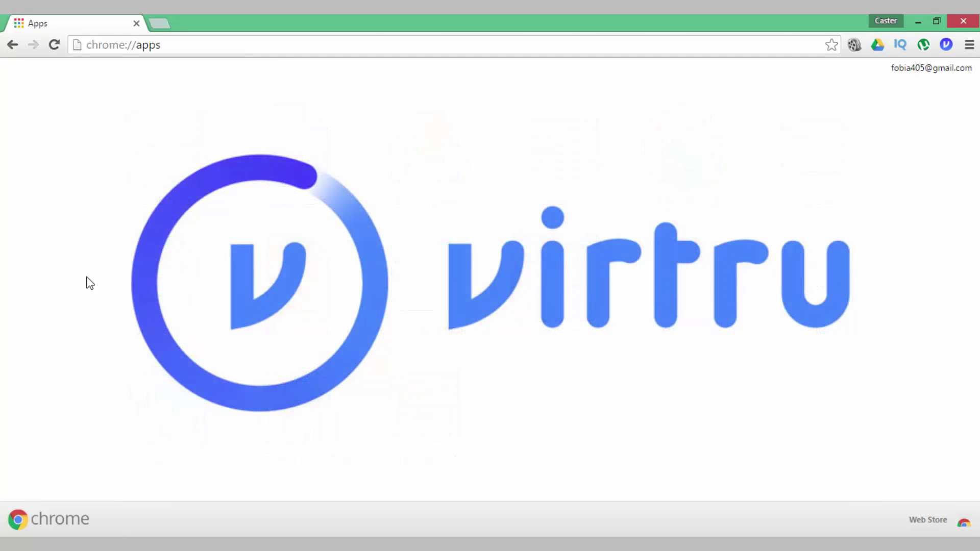
Step: Search for virtru and open virtru.com's pricing page showing the Basic, Pro and Enterprise plan cards
{"action": "left_click", "coordinate": [176, 49]}
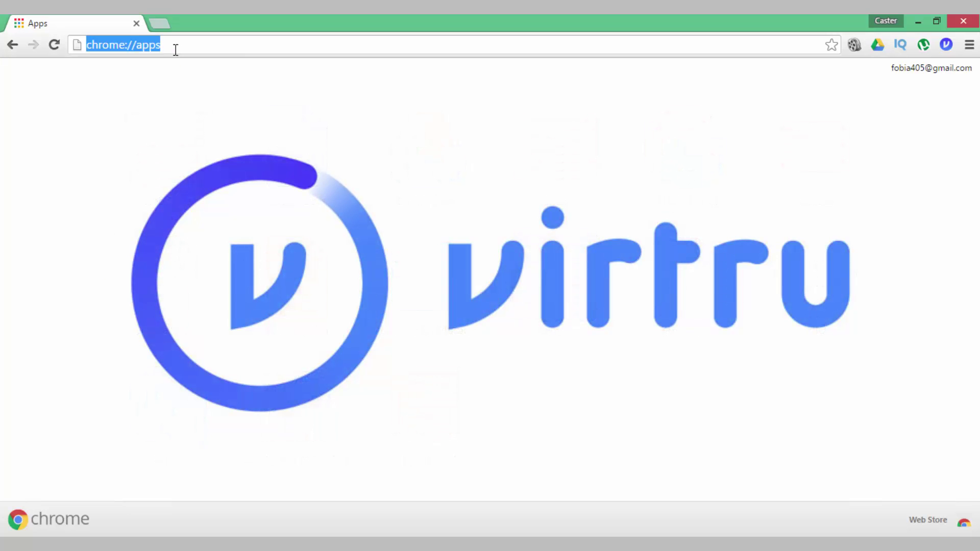
{"action": "type", "text": "virtru"}
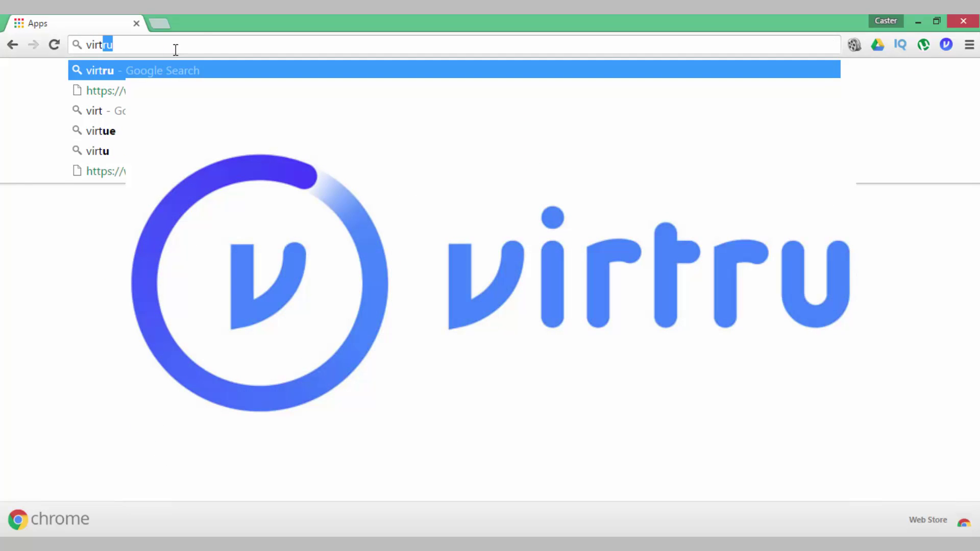
{"action": "key", "text": "Return"}
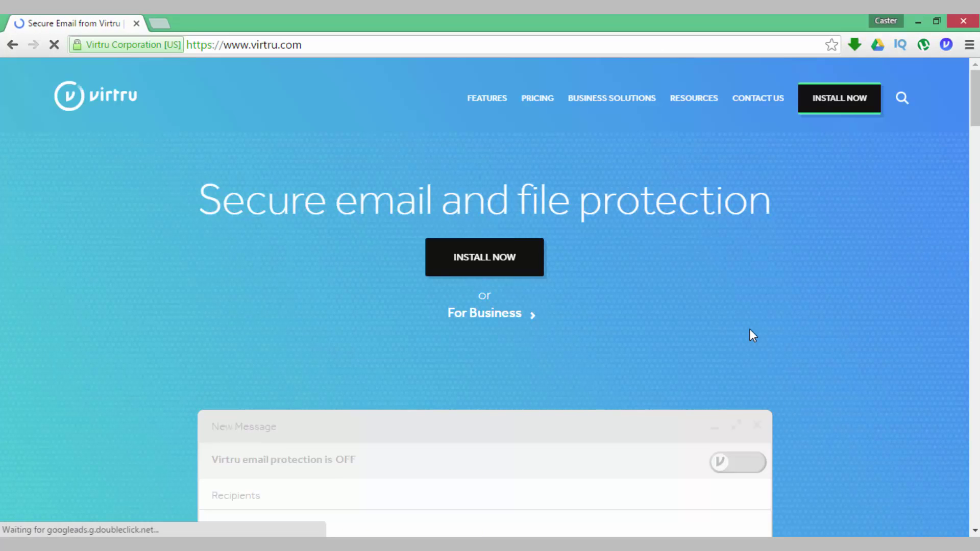
{"action": "left_click", "coordinate": [535, 104]}
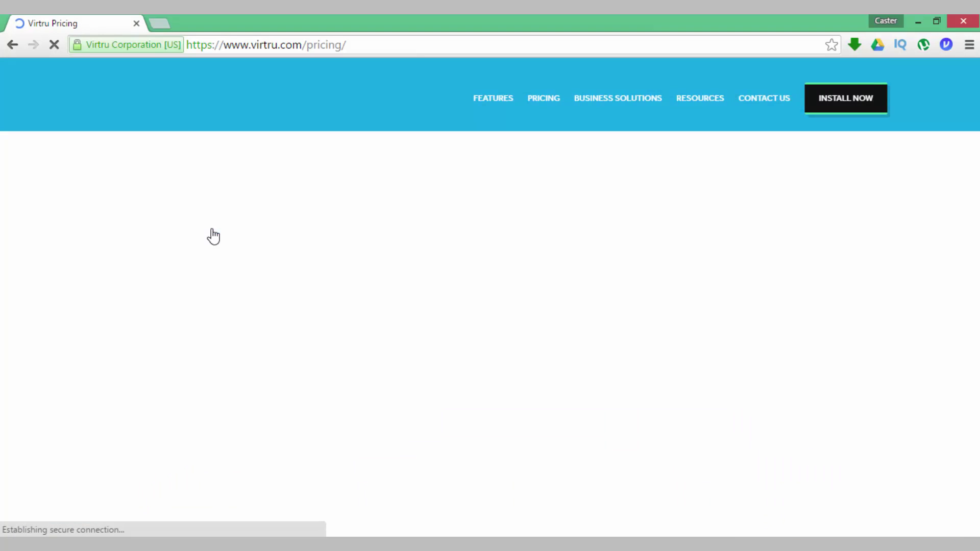
{"action": "scroll", "coordinate": [148, 313], "scroll_direction": "down", "scroll_amount": 5}
{"action": "scroll", "coordinate": [149, 313], "scroll_direction": "down", "scroll_amount": 2}
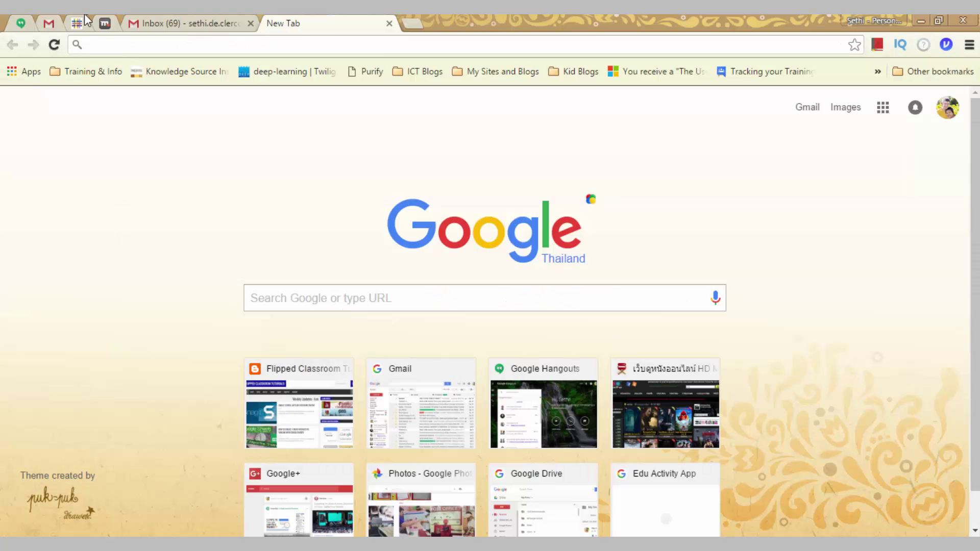
Step: Start a full-size Gmail compose window with Virtru protection toggled off and back on
{"action": "left_click", "coordinate": [192, 22]}
{"action": "left_click", "coordinate": [73, 149]}
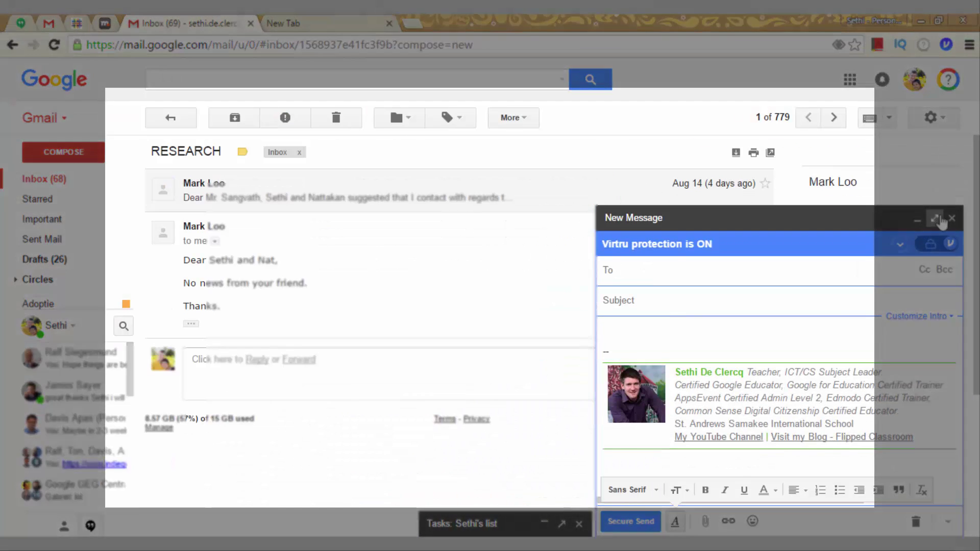
{"action": "left_click", "coordinate": [939, 219]}
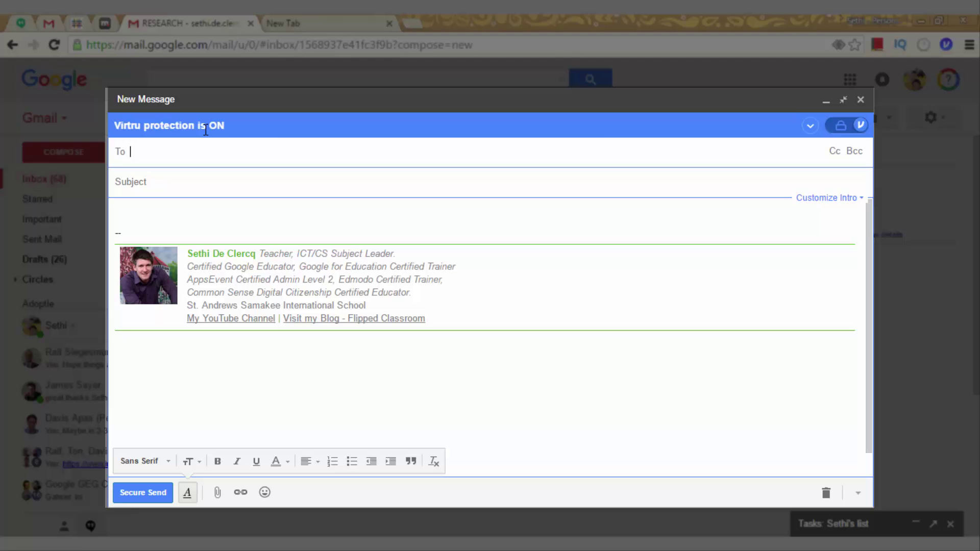
{"action": "left_click", "coordinate": [843, 131]}
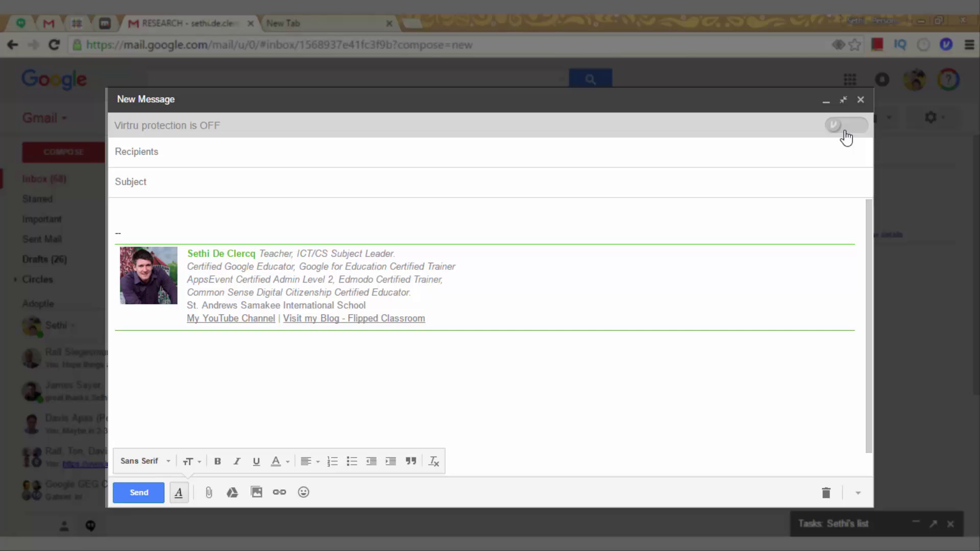
{"action": "left_click", "coordinate": [845, 132]}
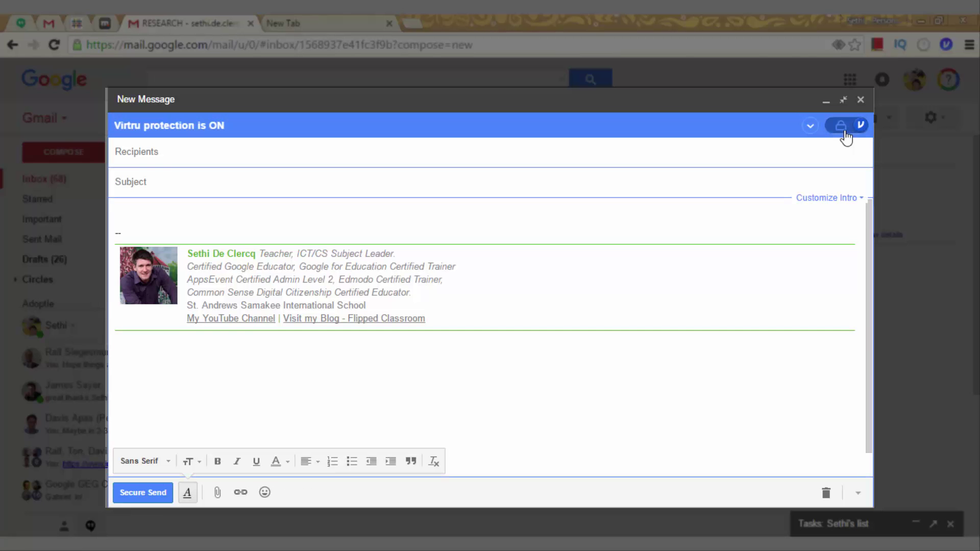
Step: Address the message to the second 'flip' contact suggestion, subject 'Virtru Fun for Flipped Classroom Tutorials'
{"action": "left_click", "coordinate": [188, 156]}
{"action": "type", "text": "flip"}
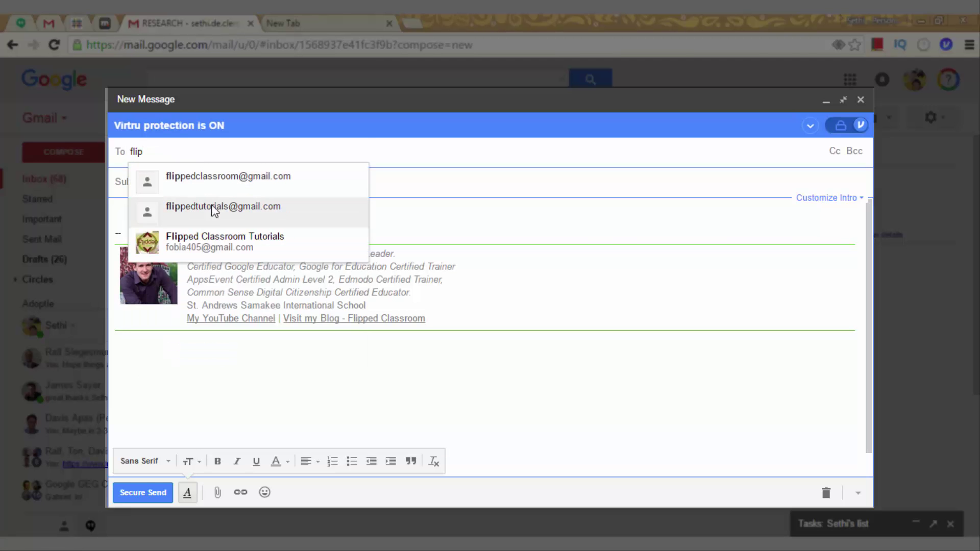
{"action": "left_click", "coordinate": [212, 206]}
{"action": "left_click", "coordinate": [216, 182]}
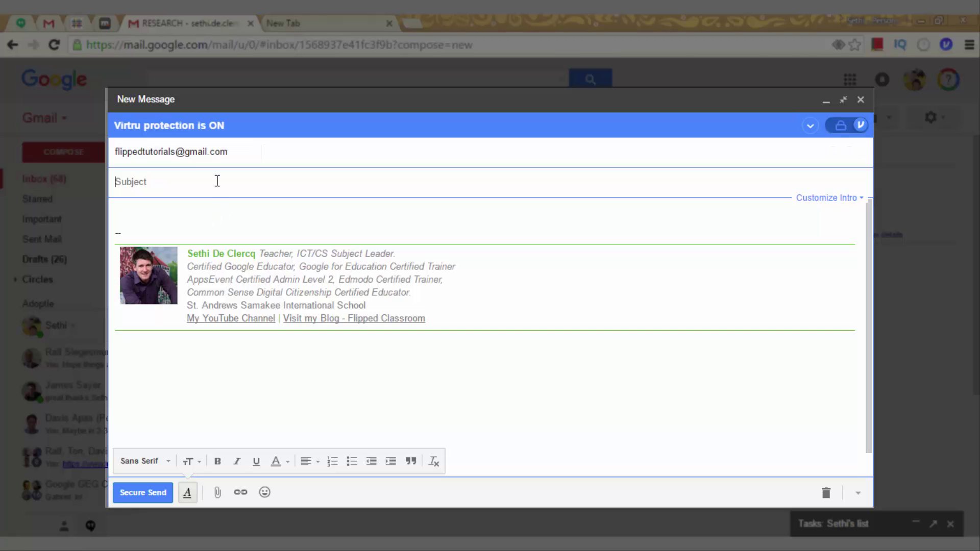
{"action": "type", "text": "Virtru Fun"}
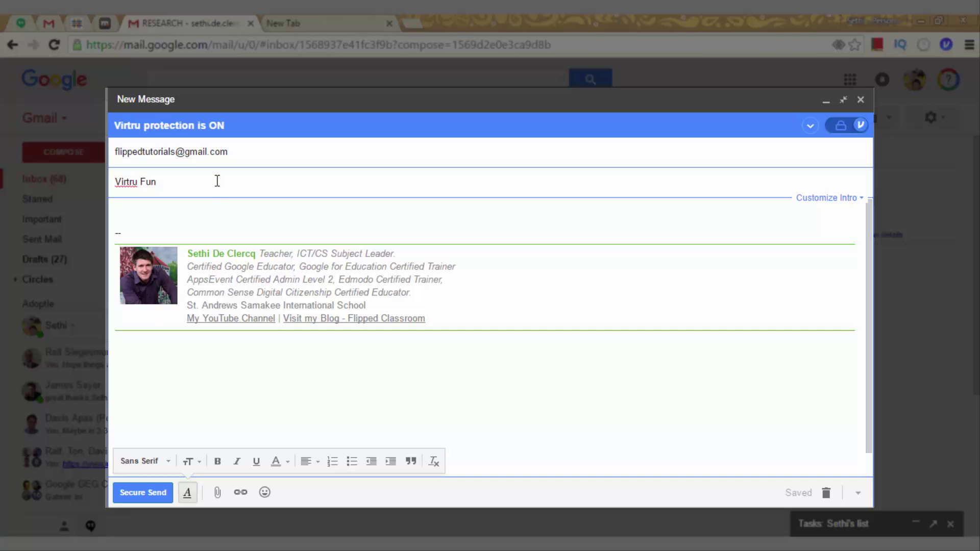
{"action": "type", "text": " for Flipped Classroom Tu"}
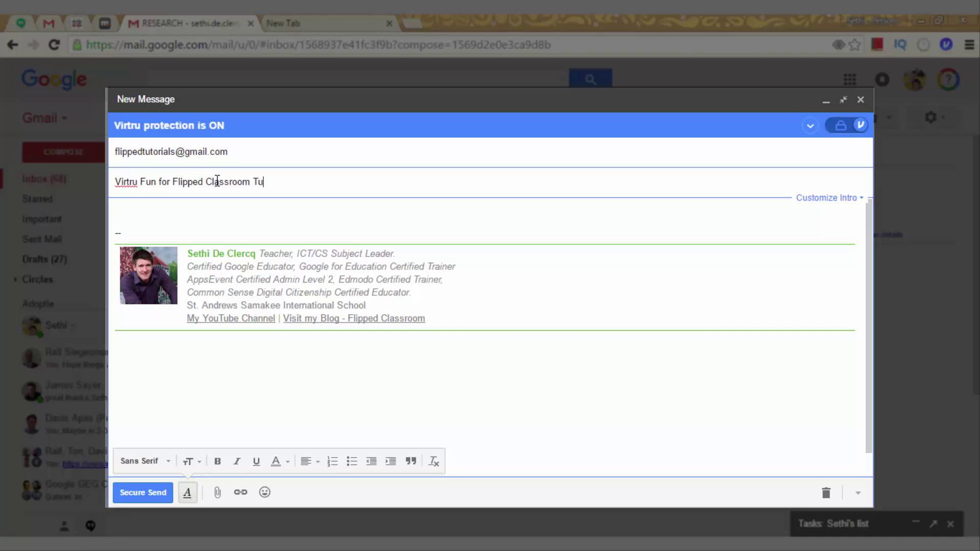
{"action": "type", "text": "torials"}
Step: Add an intro 'ya it's me here This is not encrypted', body 'My secret message for you is 12345', and Secure Send
{"action": "left_click", "coordinate": [827, 199]}
{"action": "left_click", "coordinate": [262, 218]}
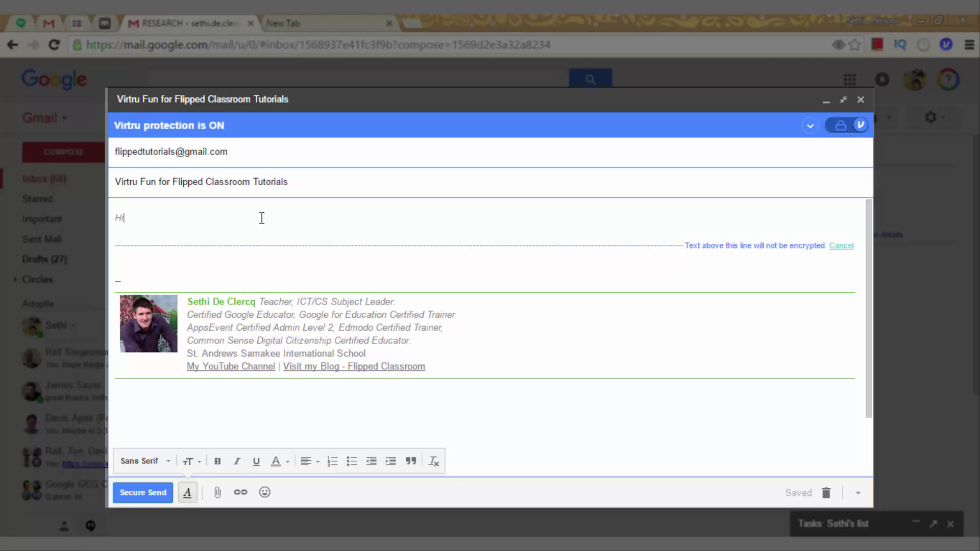
{"action": "type", "text": "ya it's me here This is not encrypted "}
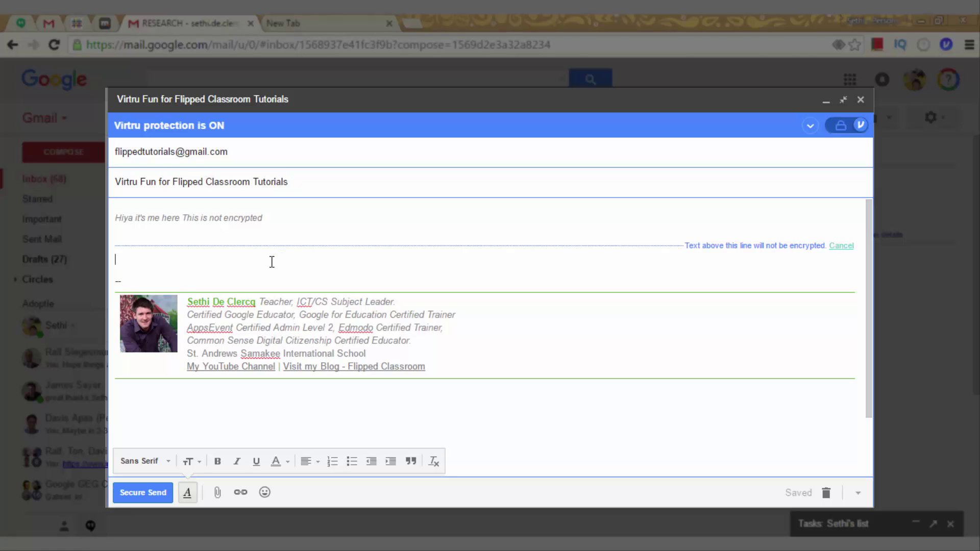
{"action": "type", "text": "My secret message f"}
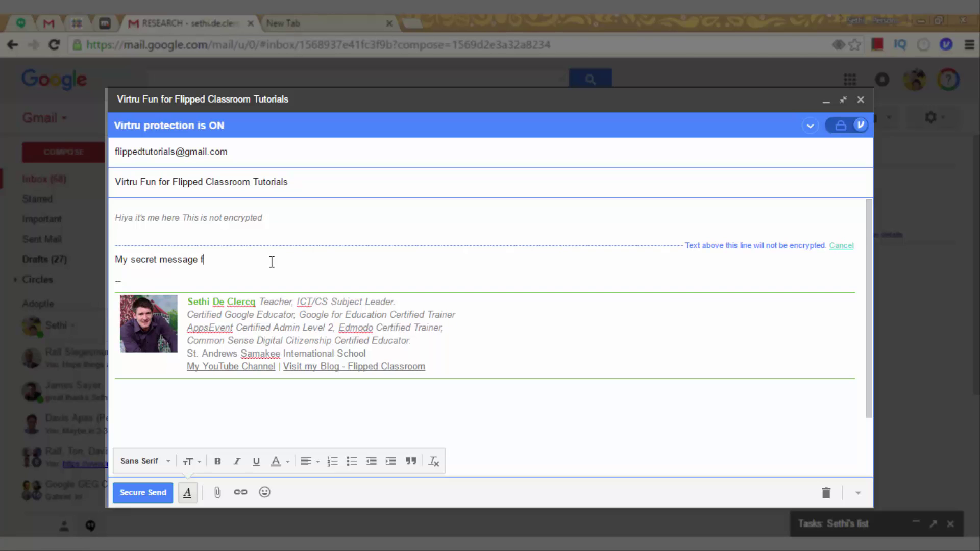
{"action": "type", "text": "or you is 12345"}
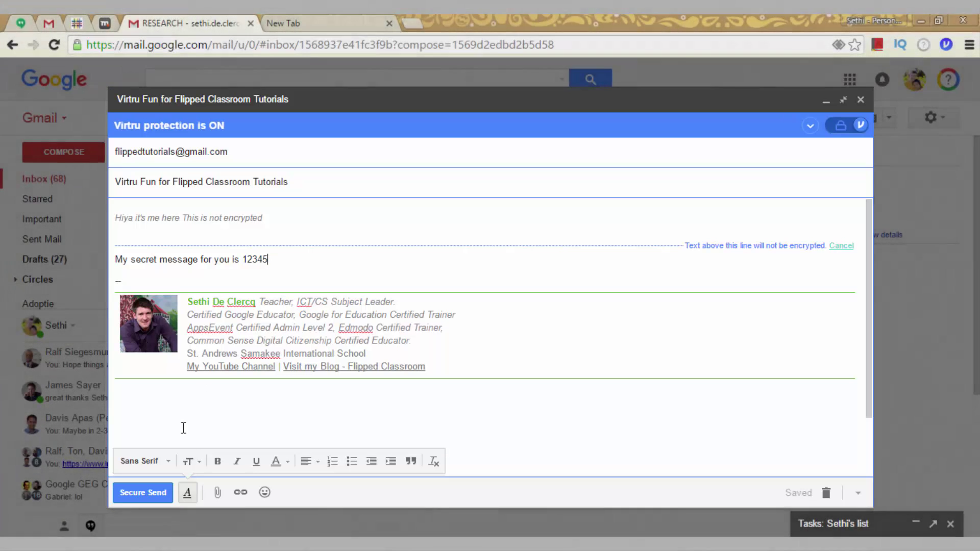
{"action": "left_click", "coordinate": [151, 493]}
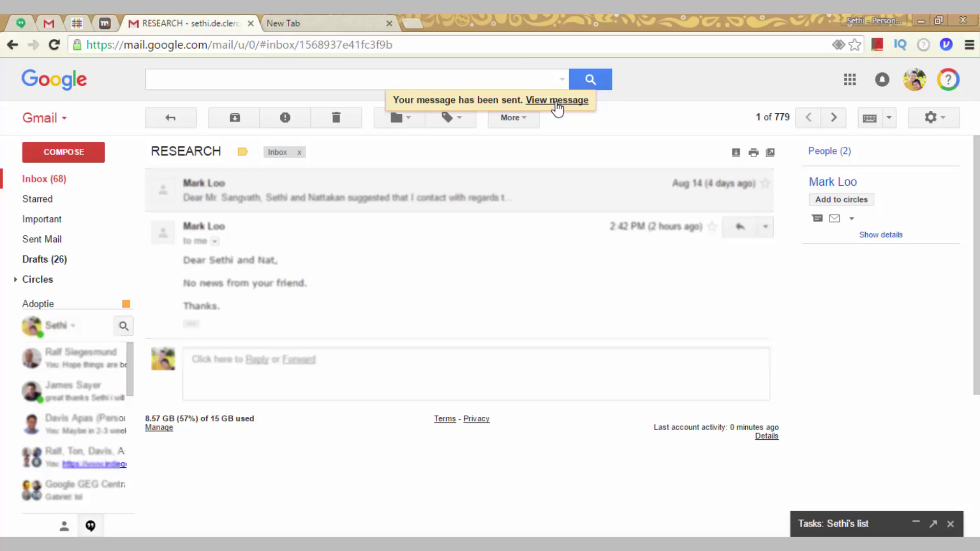
Step: View the sent message and review its Virtru protection options, showing no expiration date
{"action": "left_click", "coordinate": [556, 101]}
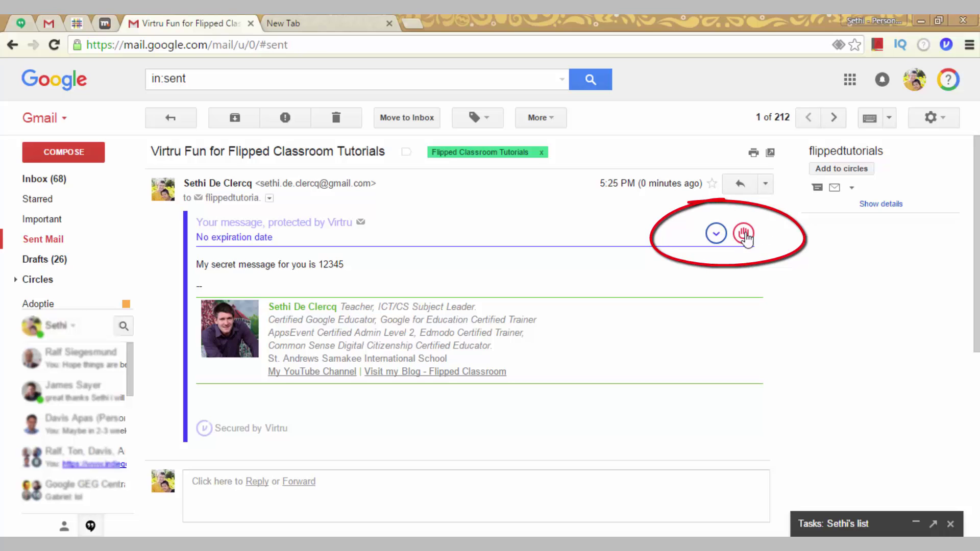
{"action": "left_click", "coordinate": [717, 235]}
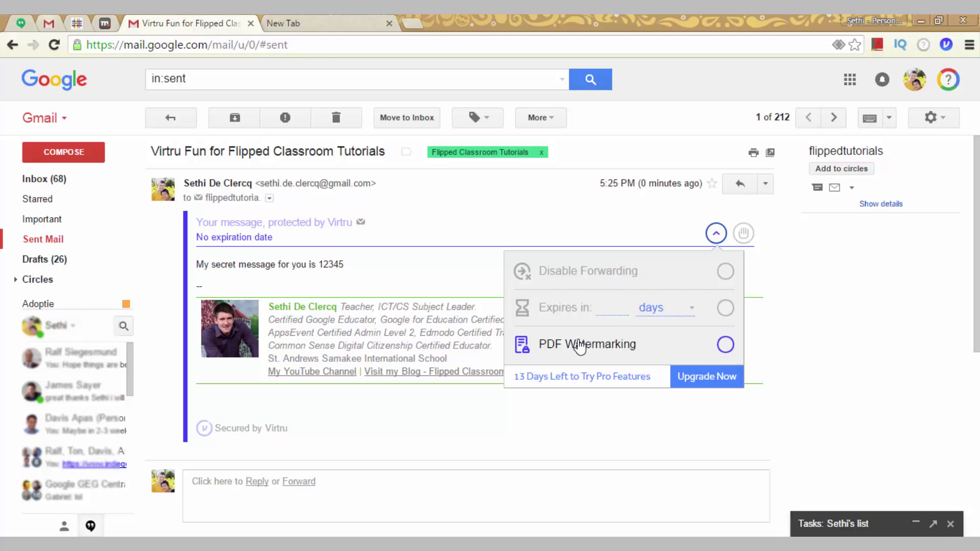
{"action": "left_click", "coordinate": [472, 264]}
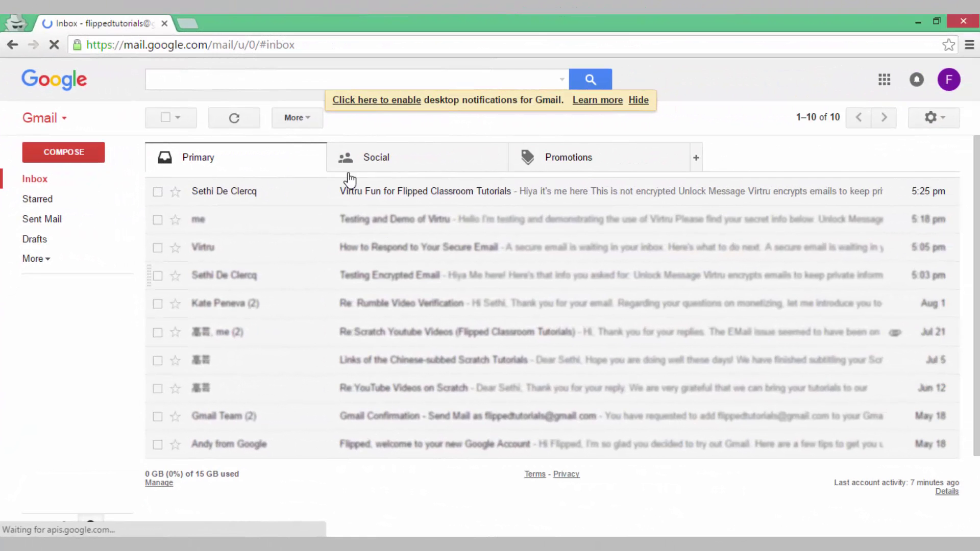
Step: Open the received Virtru Fun message and choose Unlock Message to launch Secure Reader
{"action": "left_click", "coordinate": [373, 197]}
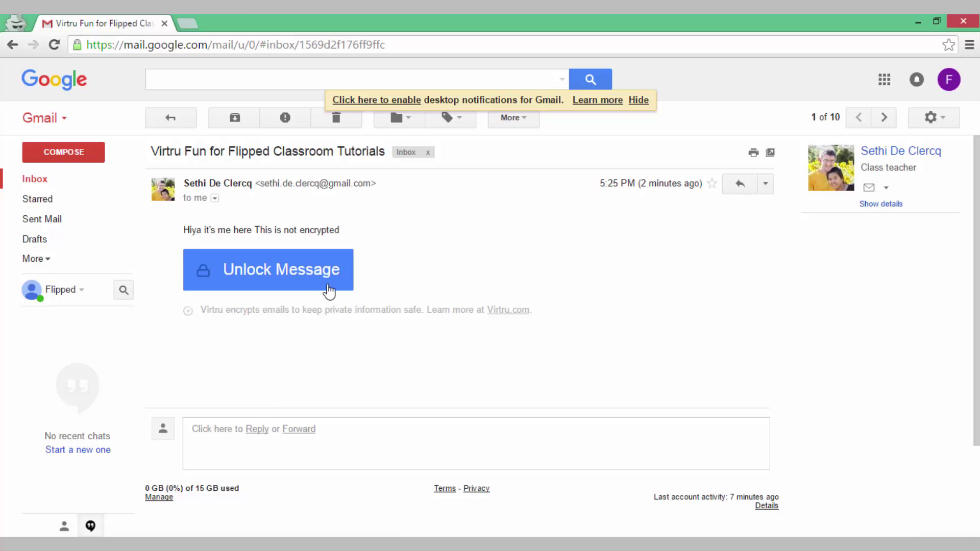
{"action": "left_click", "coordinate": [297, 284]}
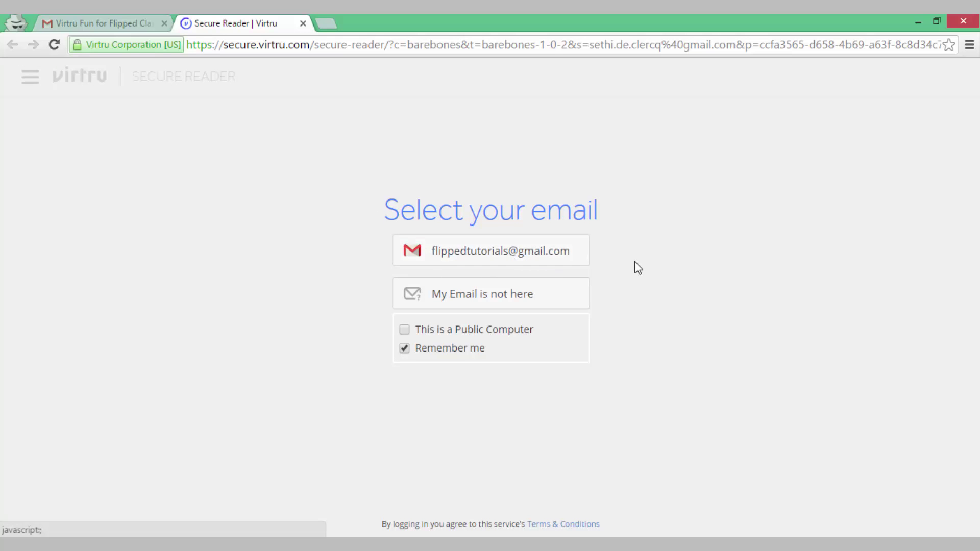
Step: Select the recipient's email address and log in with Google to reveal the 12345 message
{"action": "left_click", "coordinate": [577, 254]}
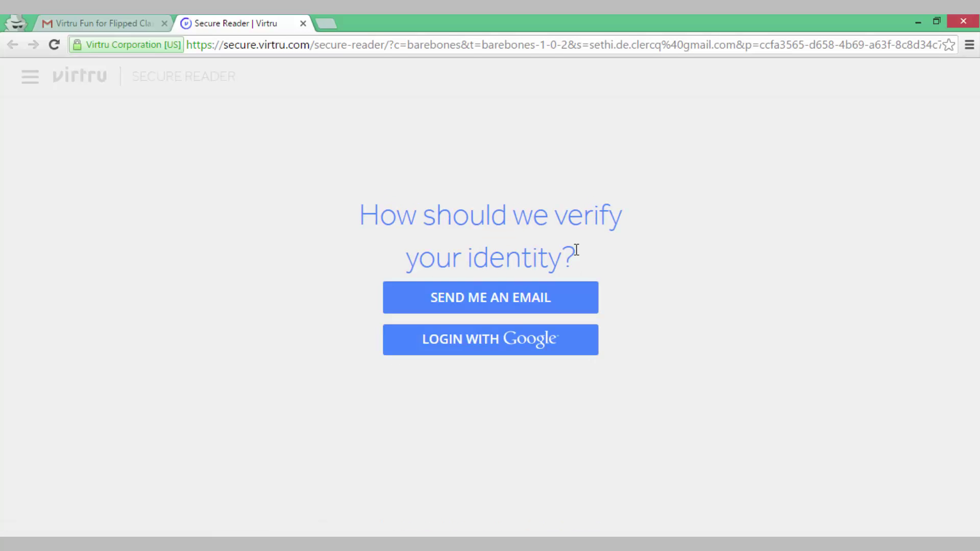
{"action": "left_click", "coordinate": [474, 352]}
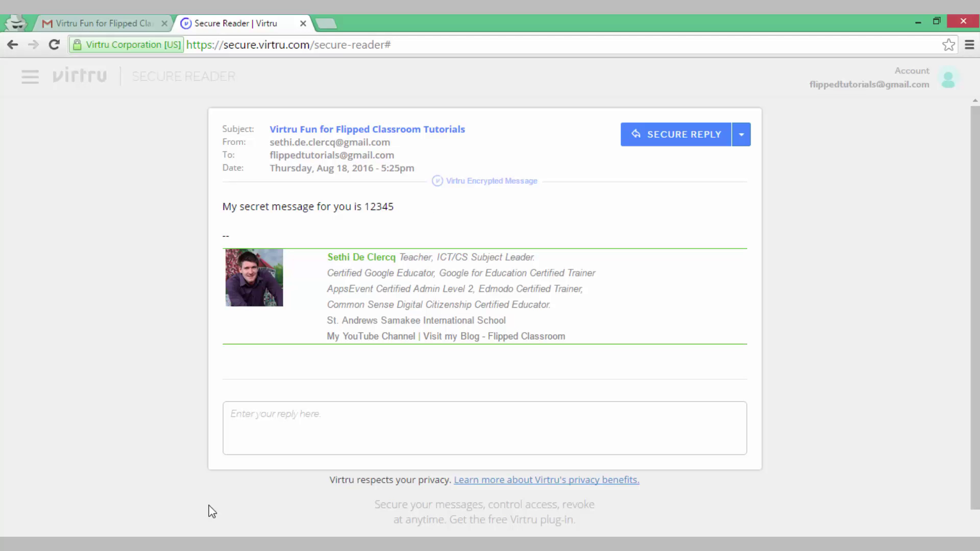
Step: Switch to the forwarded copy in Gmail and show its 'not authorized to view this email' warning details
{"action": "mouse_move", "coordinate": [192, 544]}
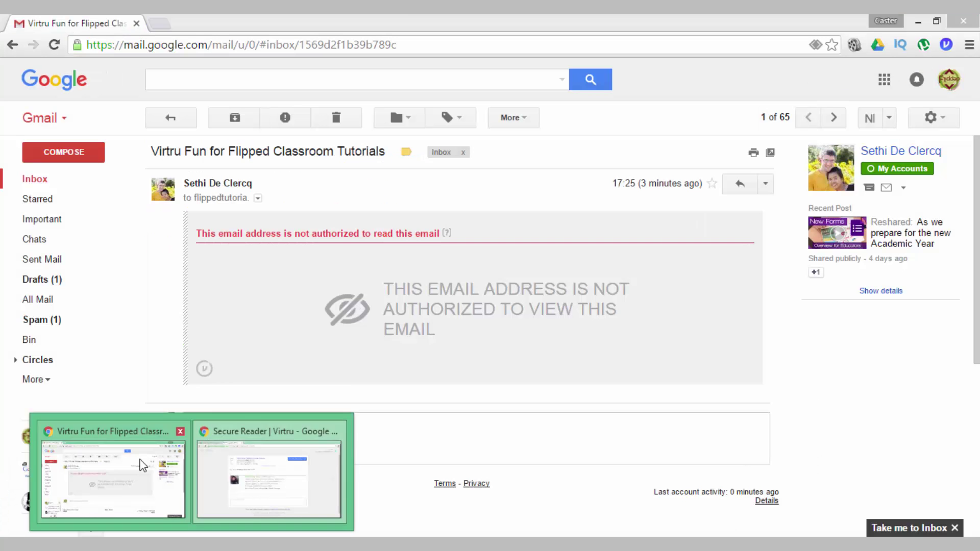
{"action": "left_click", "coordinate": [140, 459]}
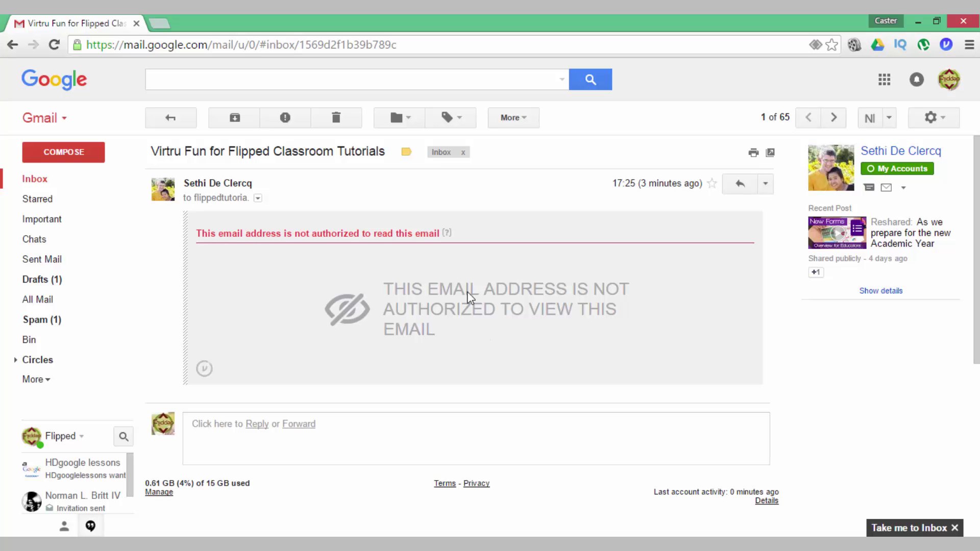
{"action": "mouse_move", "coordinate": [448, 237]}
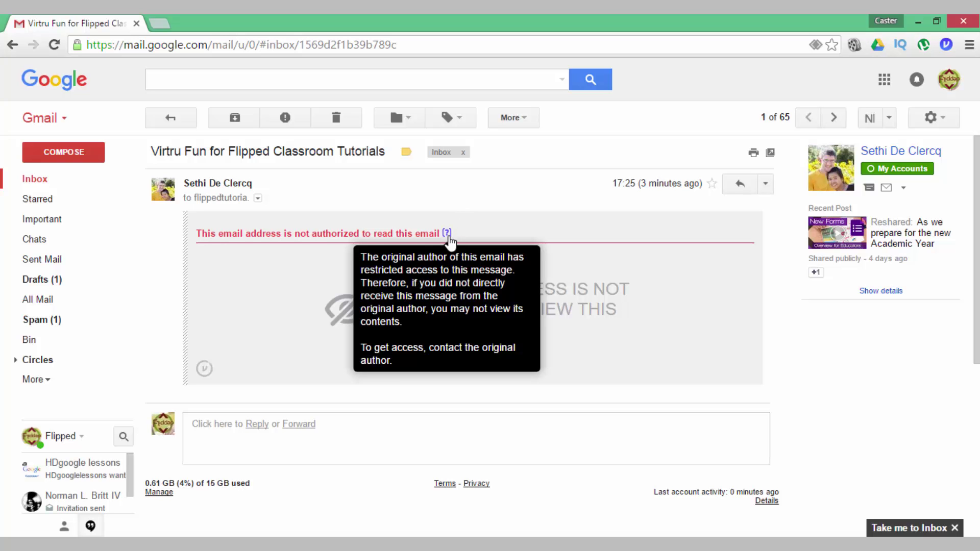